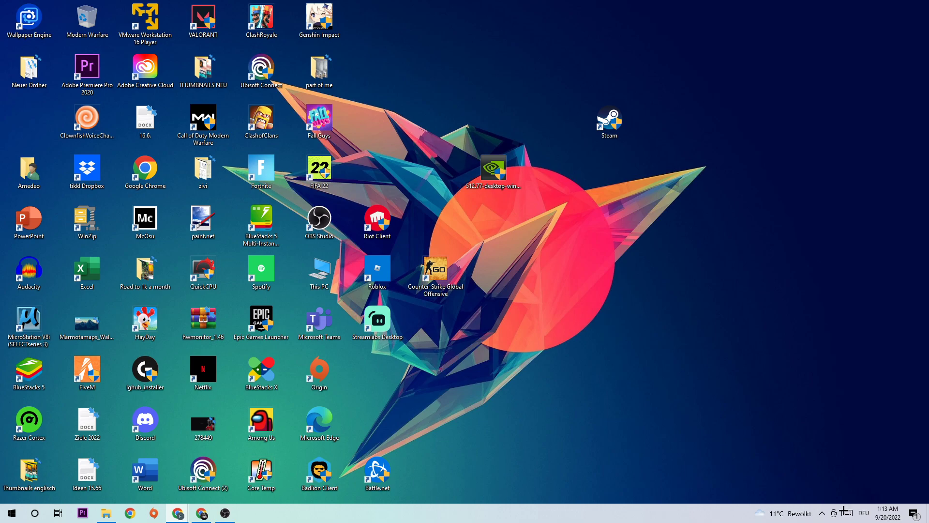
Step: Check the heaviest processes by CPU and GPU in Task Manager, including OBS Studio, then close it
{"action": "right_click", "coordinate": [427, 514]}
{"action": "left_click", "coordinate": [460, 472]}
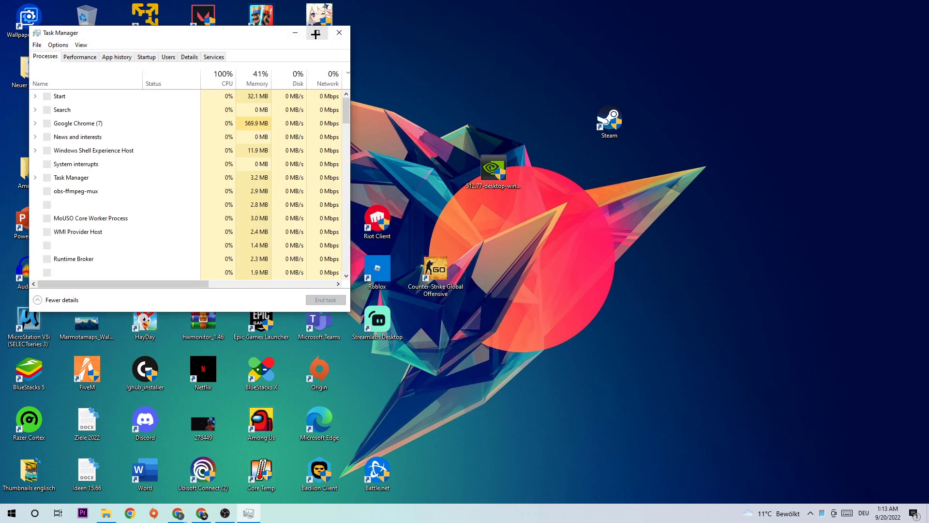
{"action": "left_click", "coordinate": [317, 32]}
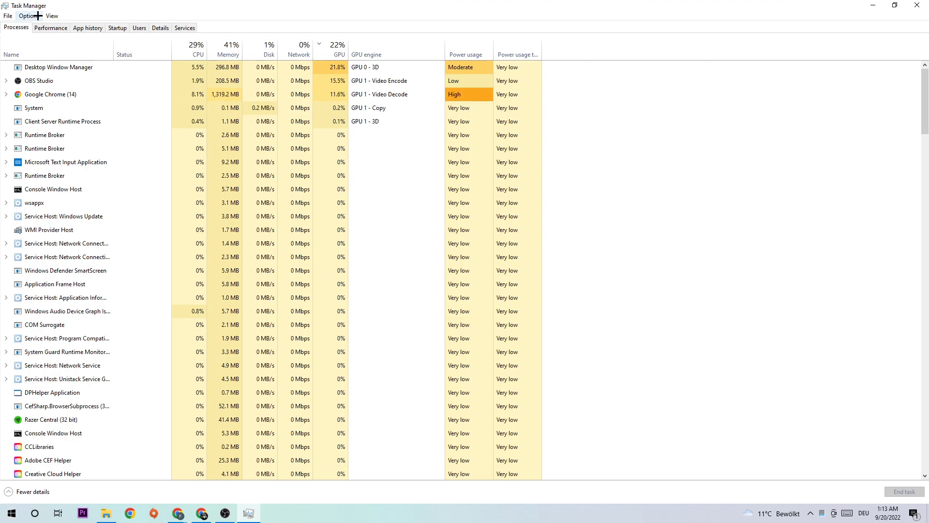
{"action": "left_click", "coordinate": [199, 56]}
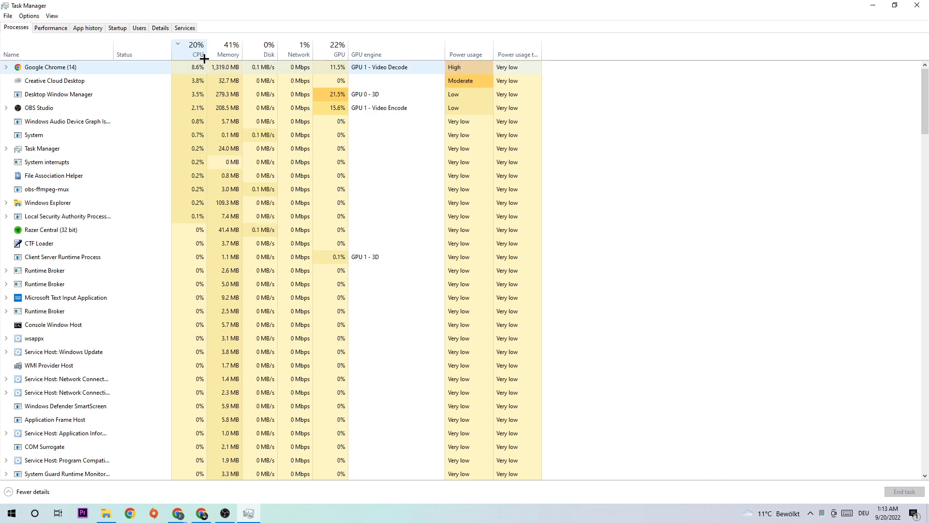
{"action": "left_click", "coordinate": [335, 52]}
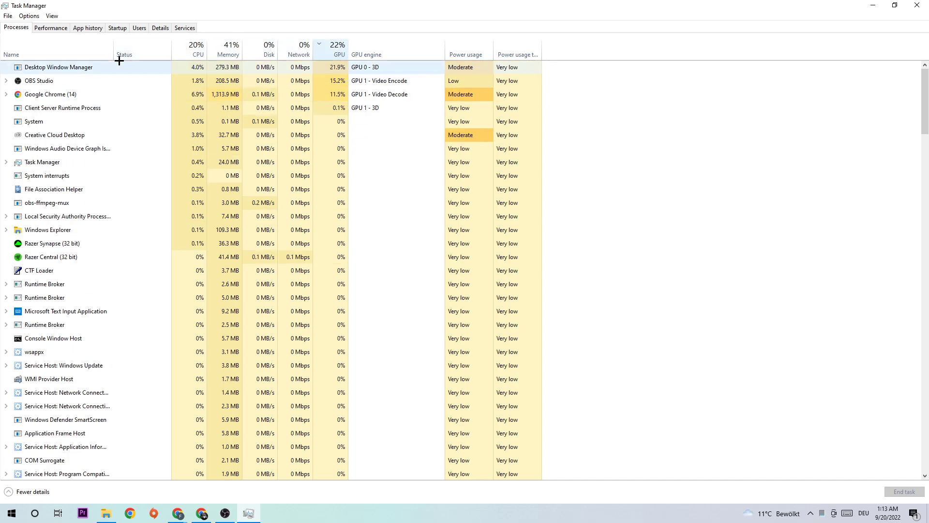
{"action": "right_click", "coordinate": [109, 79]}
{"action": "left_click", "coordinate": [406, 43]}
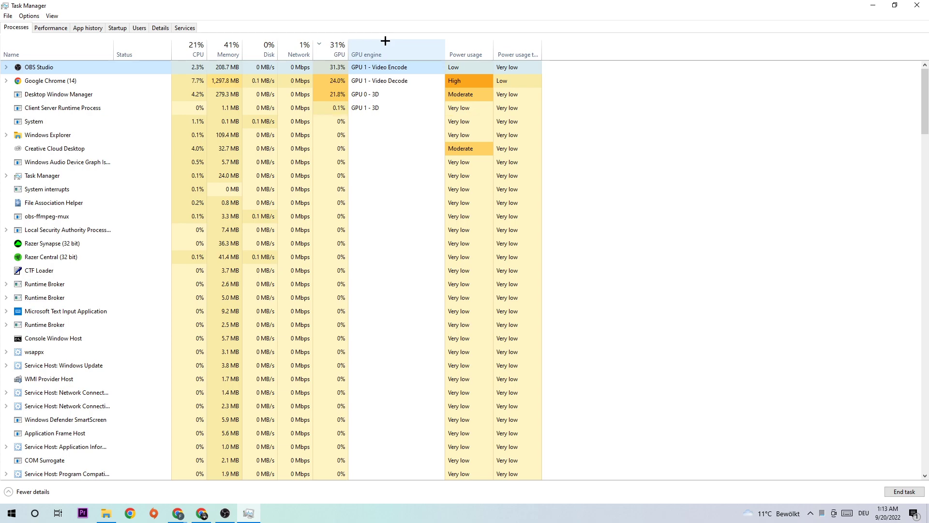
{"action": "left_click", "coordinate": [918, 5]}
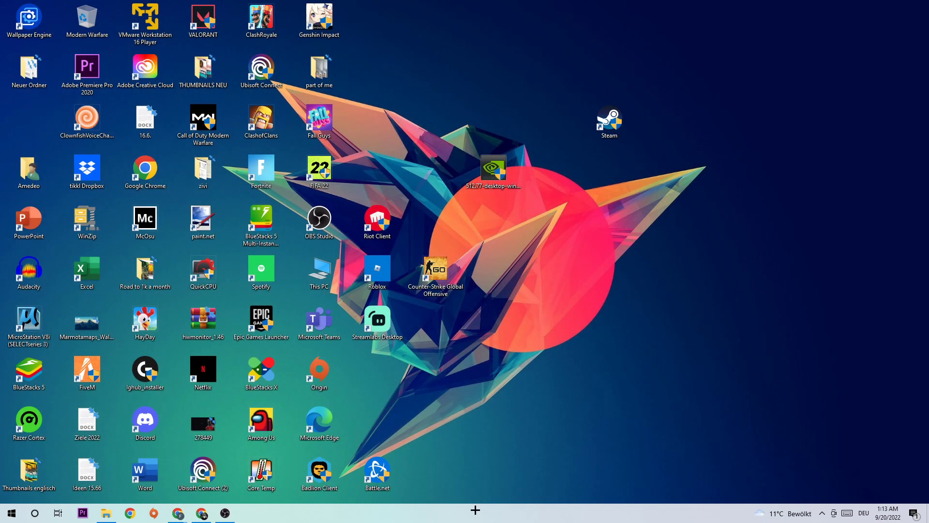
Step: Open Windows Settings on the Gaming page showing Xbox Game Bar turned off
{"action": "left_click", "coordinate": [4, 515]}
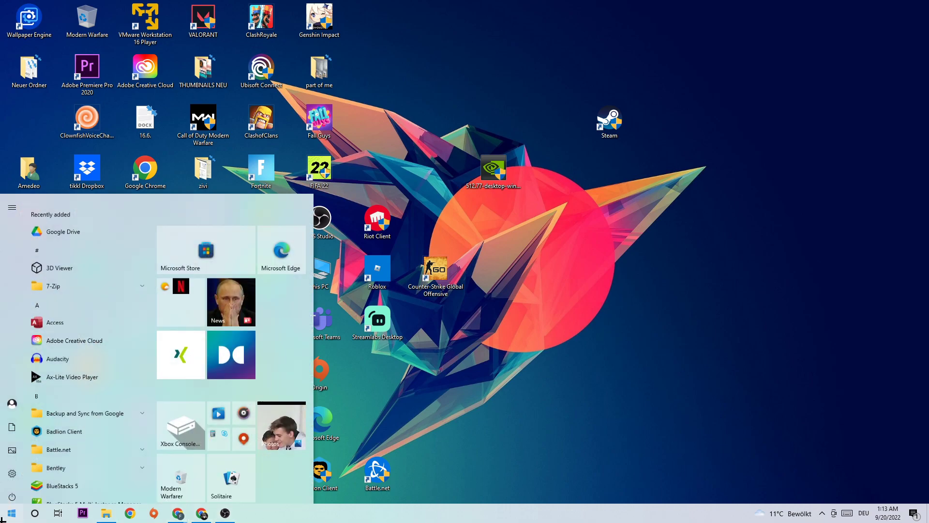
{"action": "left_click", "coordinate": [7, 468]}
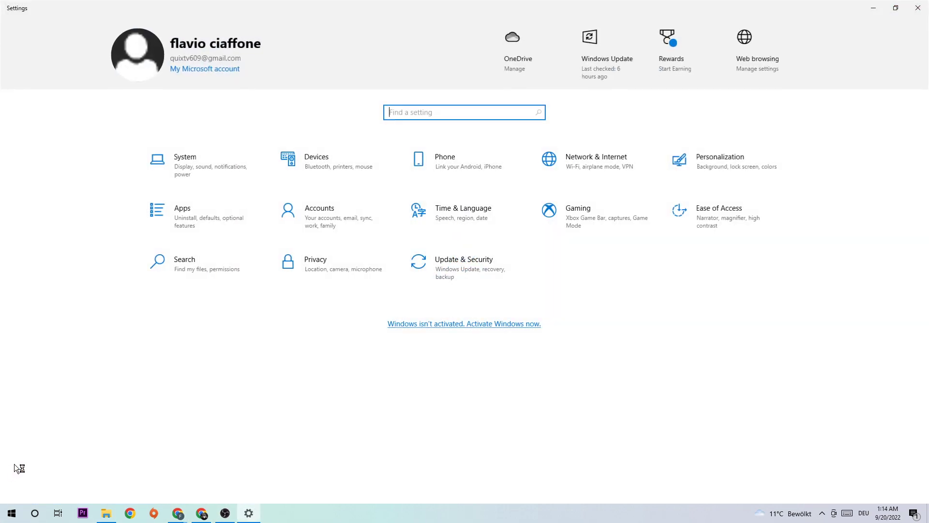
{"action": "left_click", "coordinate": [577, 220]}
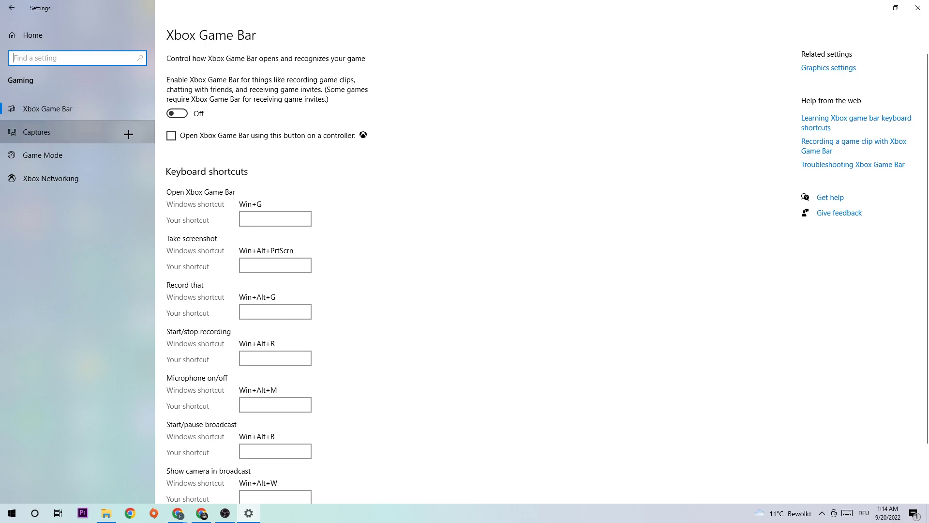
Step: Confirm background recording is off under Captures, then view Game Mode, which is on
{"action": "left_click", "coordinate": [127, 134]}
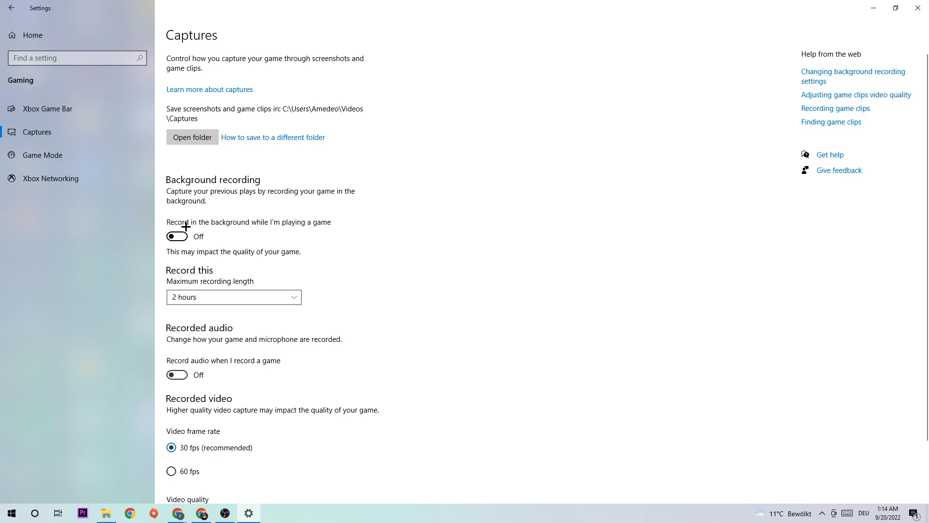
{"action": "left_click", "coordinate": [100, 161]}
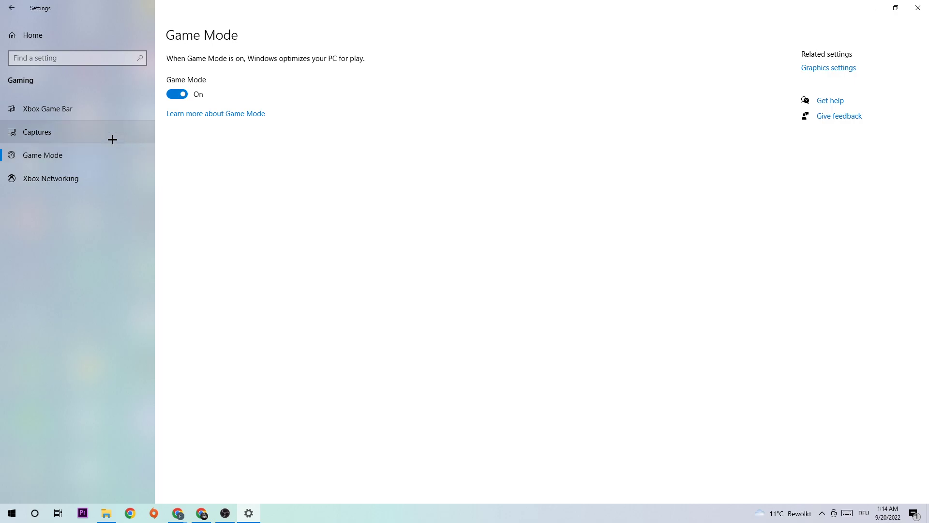
Step: Go from Settings home to Update & Security and see Windows Update reporting up to date
{"action": "left_click", "coordinate": [12, 8]}
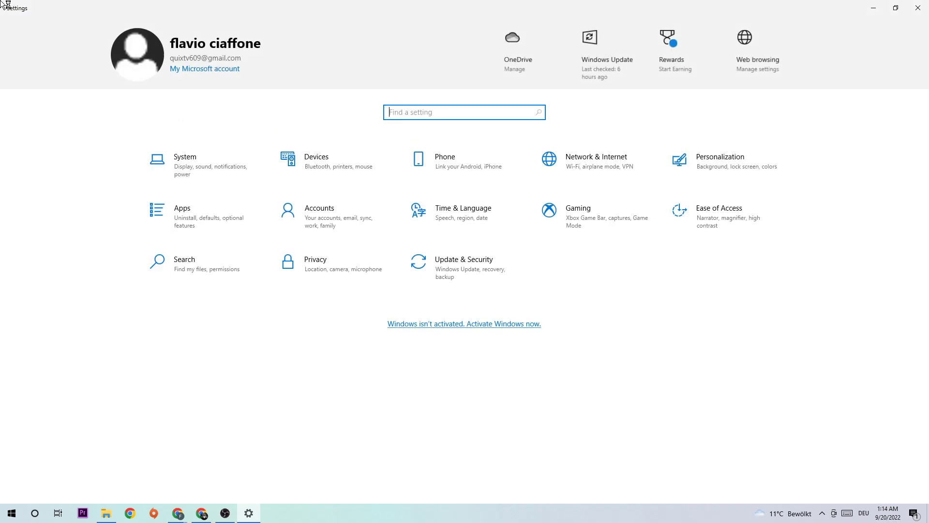
{"action": "left_click", "coordinate": [463, 269]}
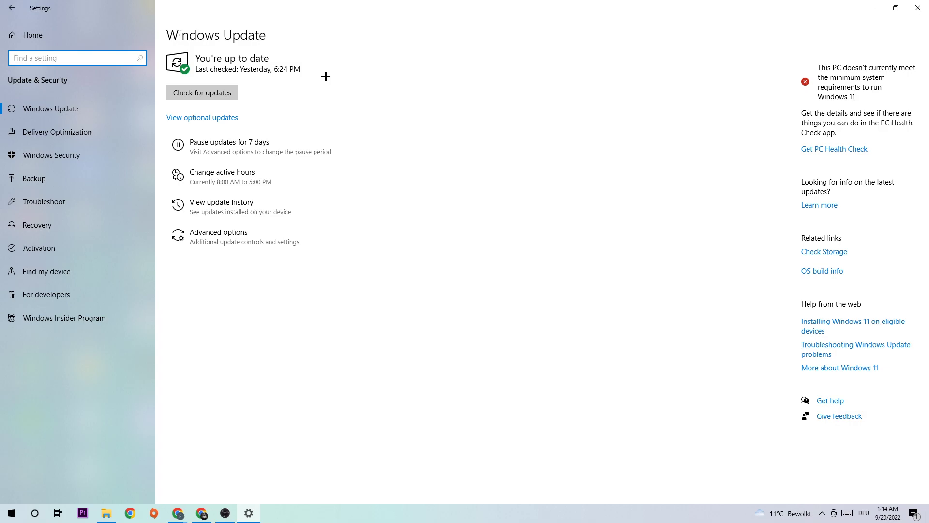
{"action": "left_click", "coordinate": [918, 7]}
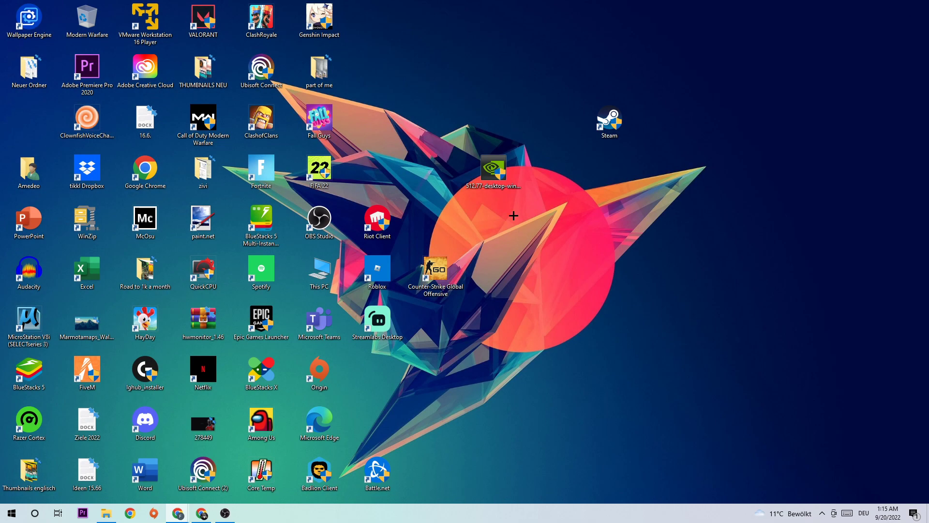